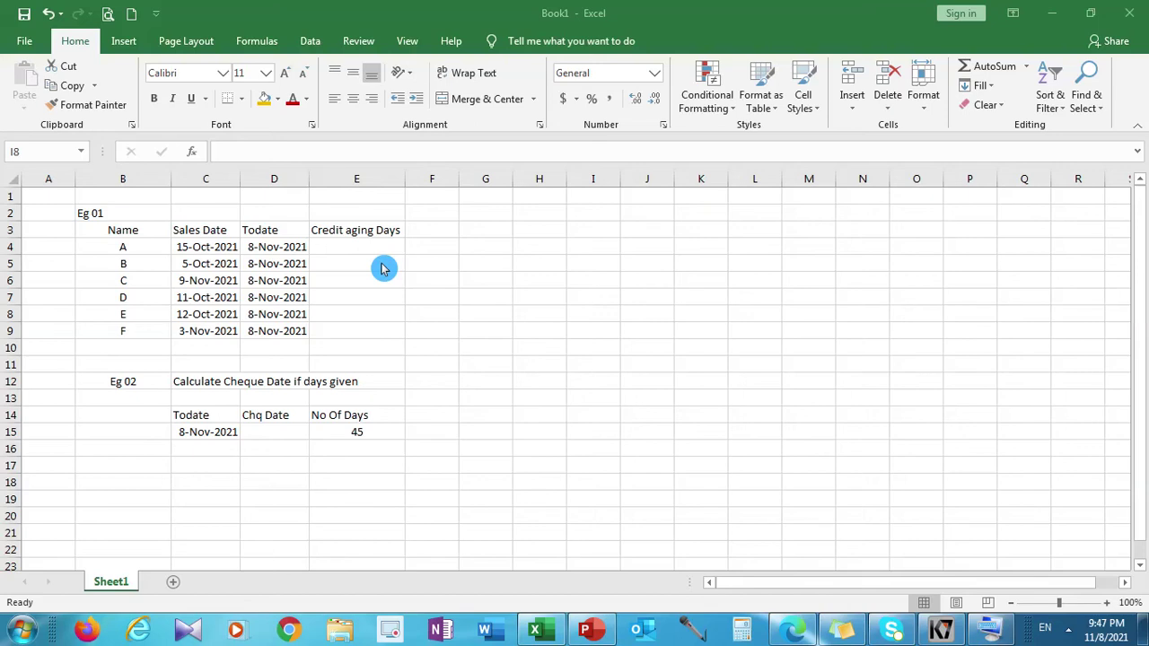
# Enter =+D4-C4 in E4 so A's credit aging shows 24.00 days.
pyautogui.click(381, 267)
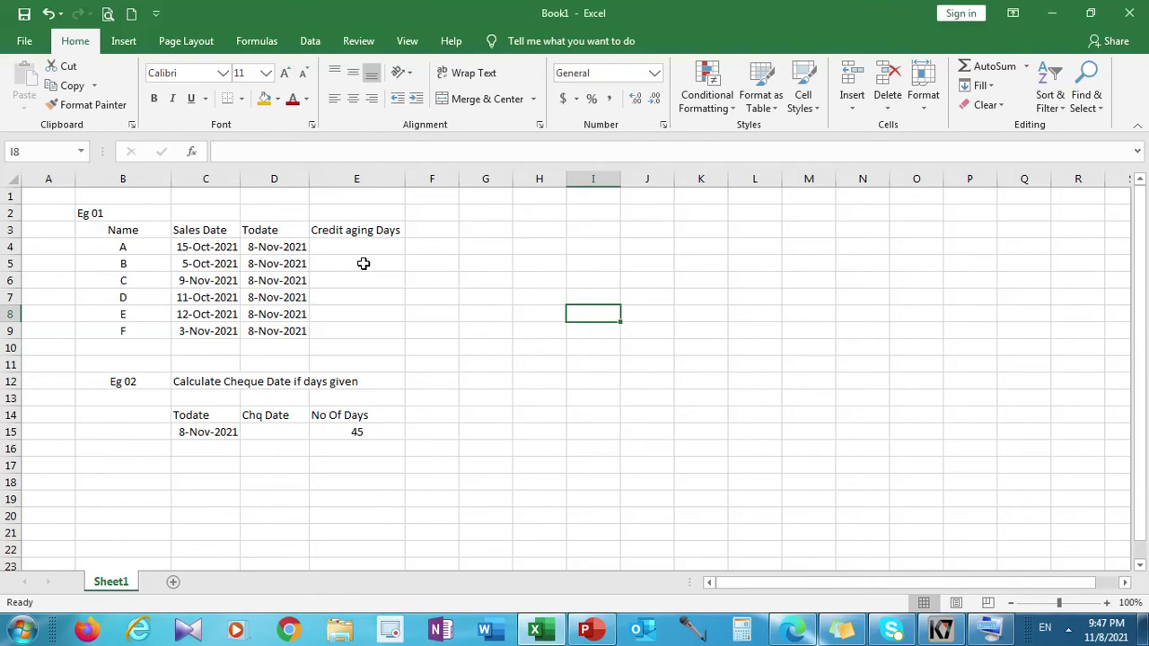
pyautogui.click(363, 264)
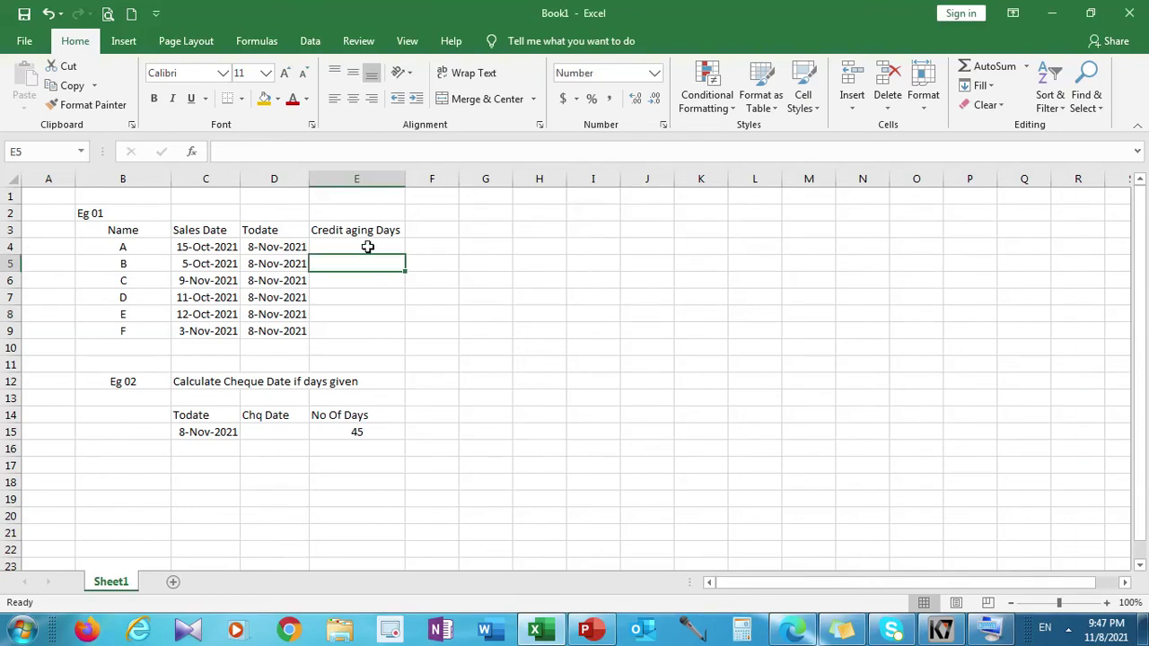
pyautogui.click(367, 246)
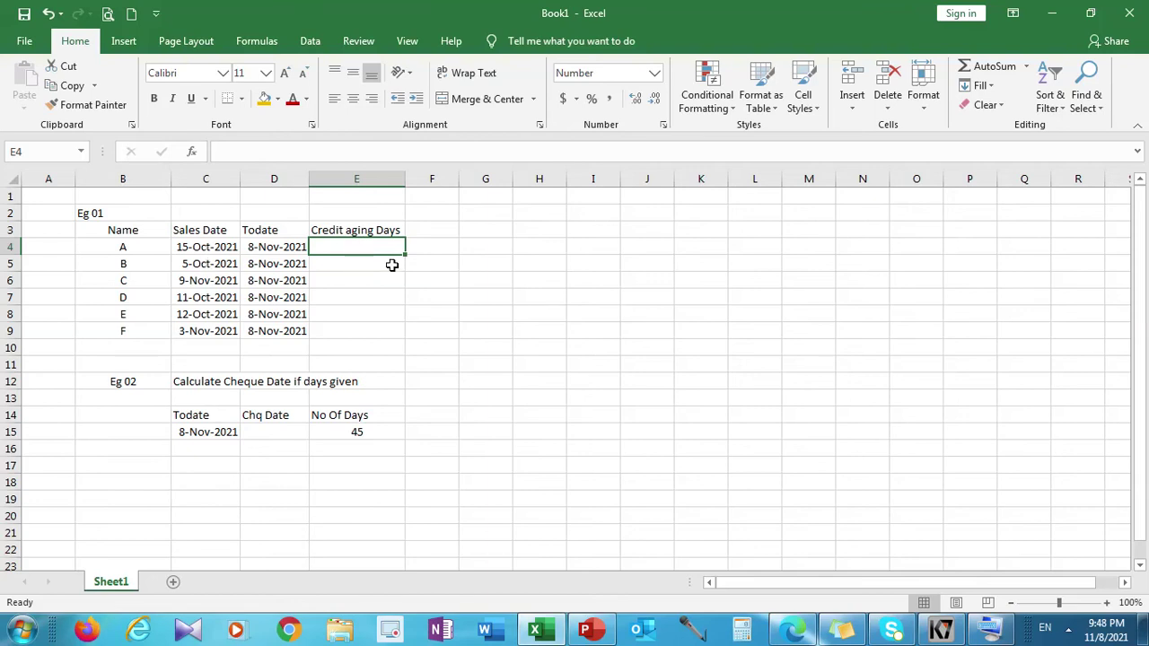
pyautogui.write('+')
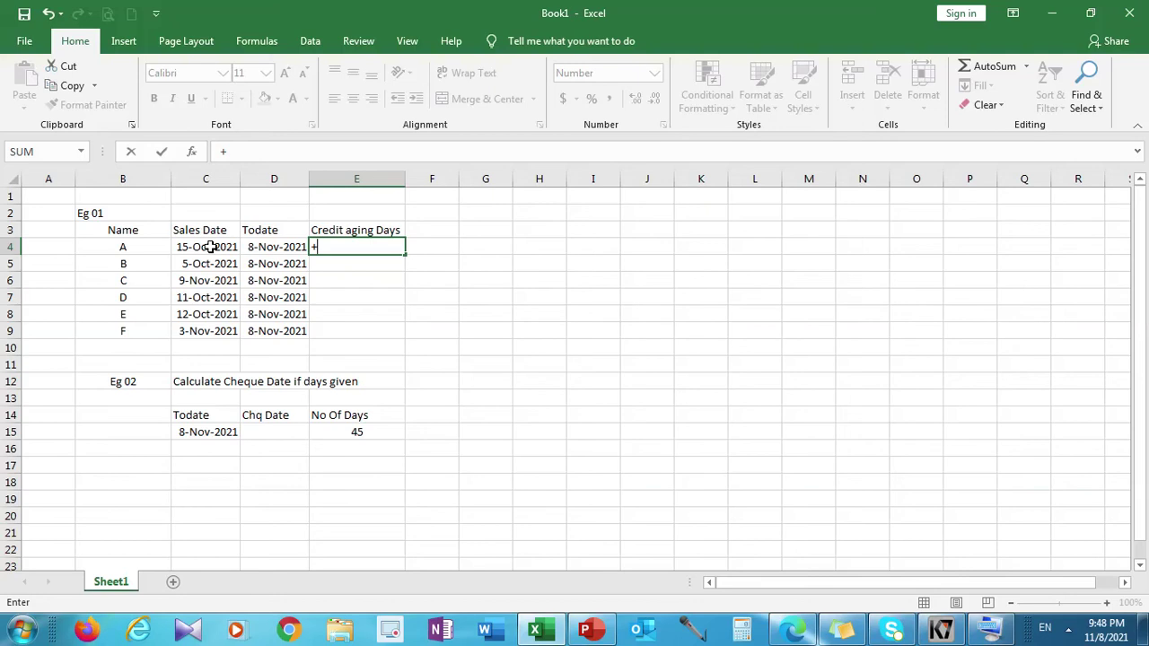
pyautogui.click(269, 252)
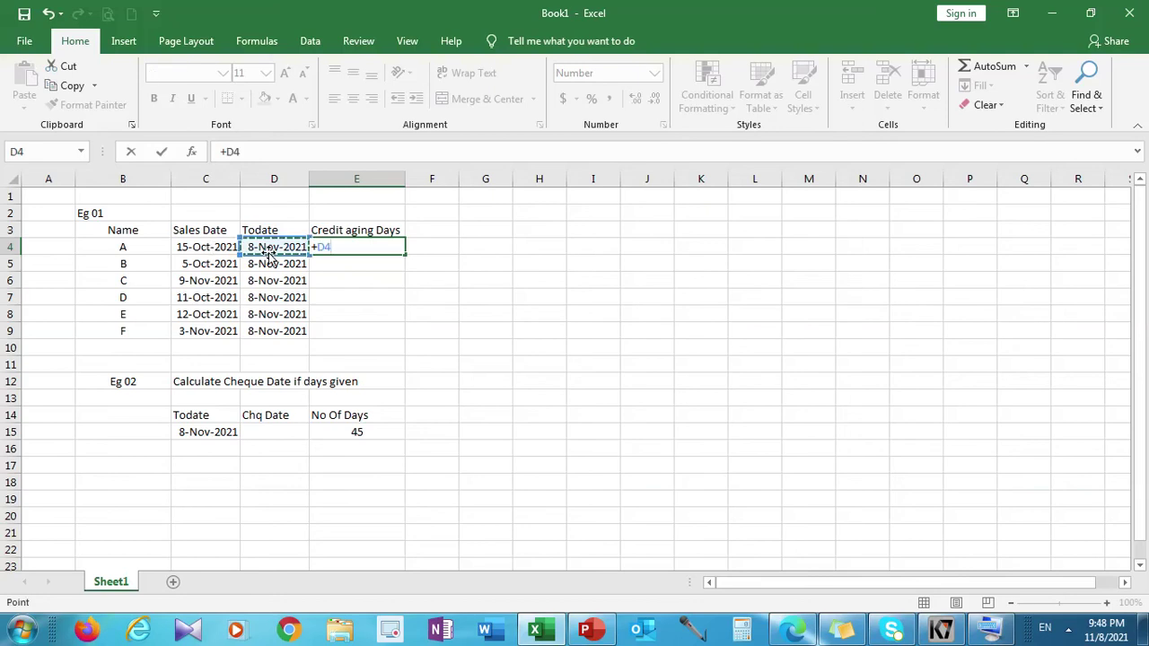
pyautogui.write('-')
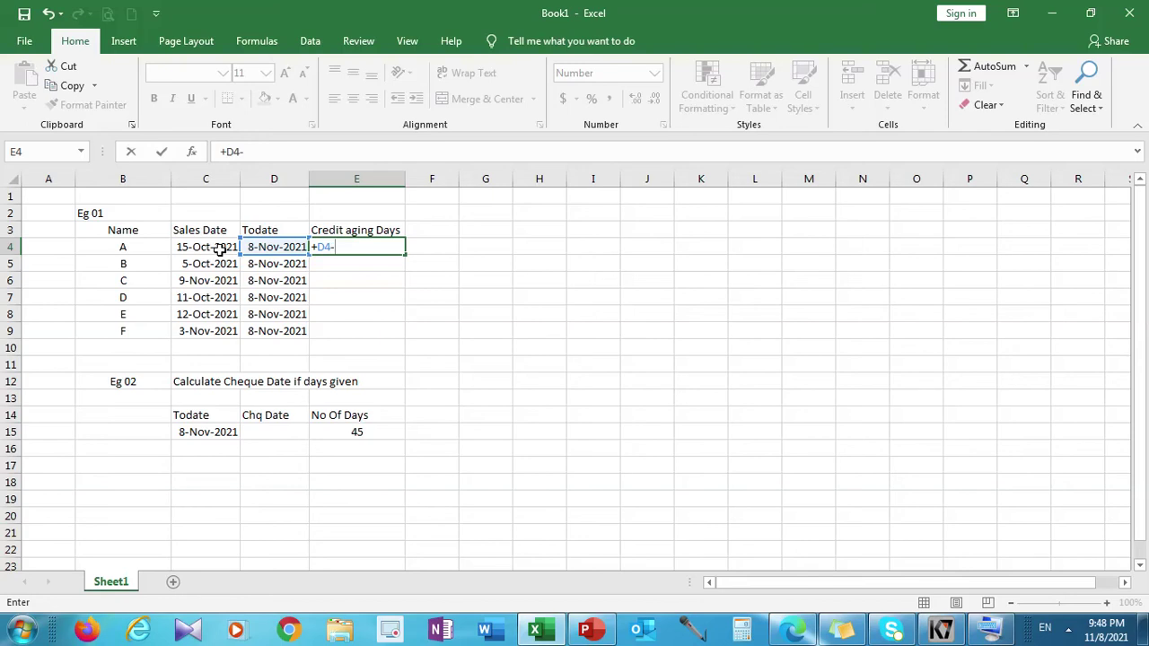
pyautogui.click(218, 250)
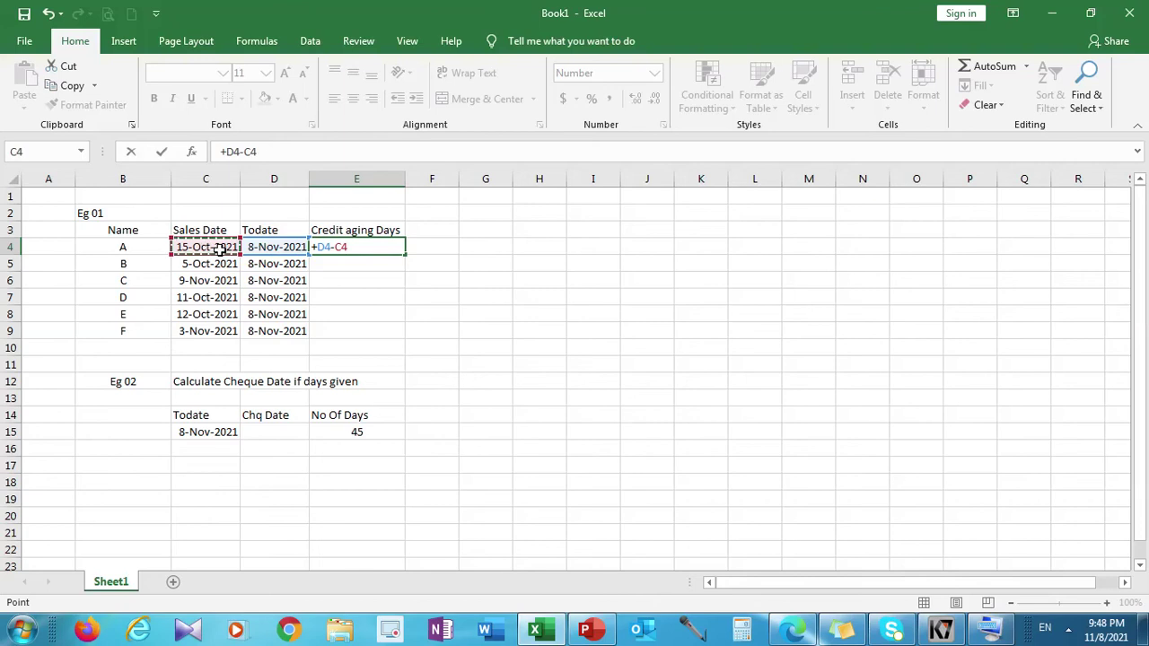
pyautogui.press('Return')
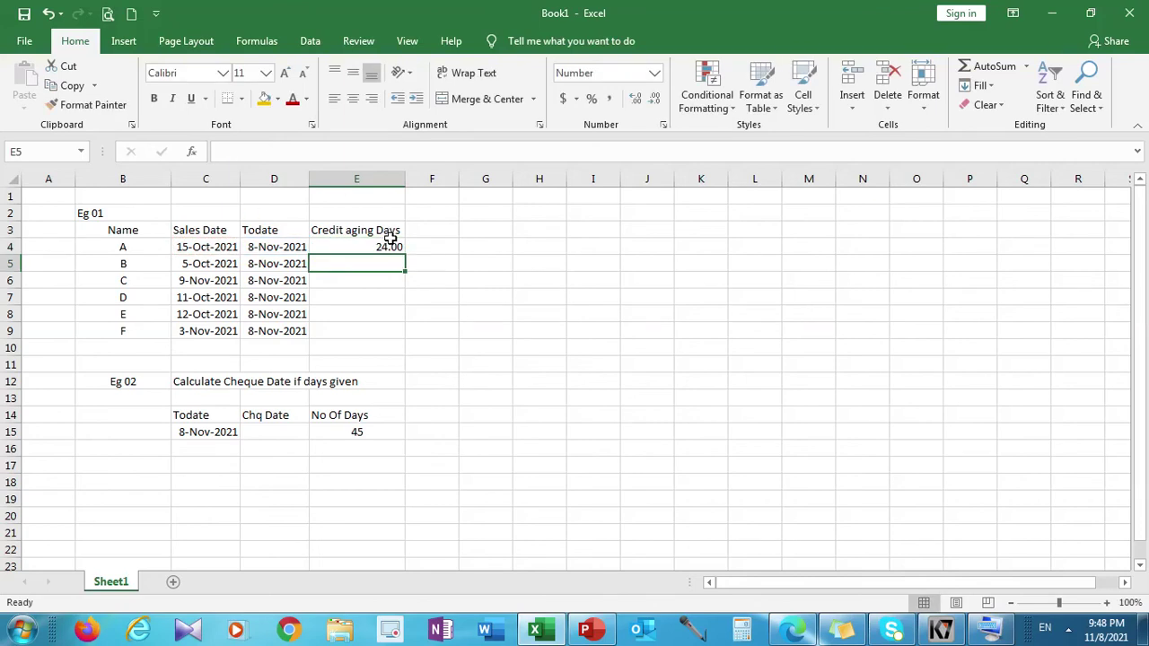
pyautogui.click(391, 248)
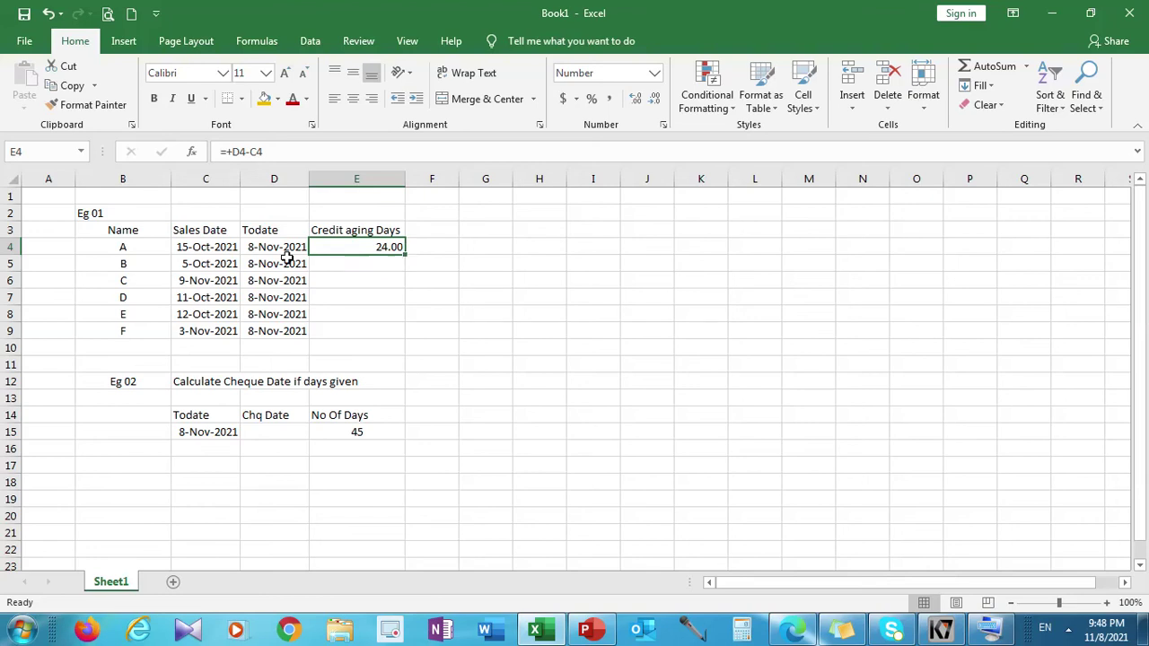
pyautogui.click(662, 81)
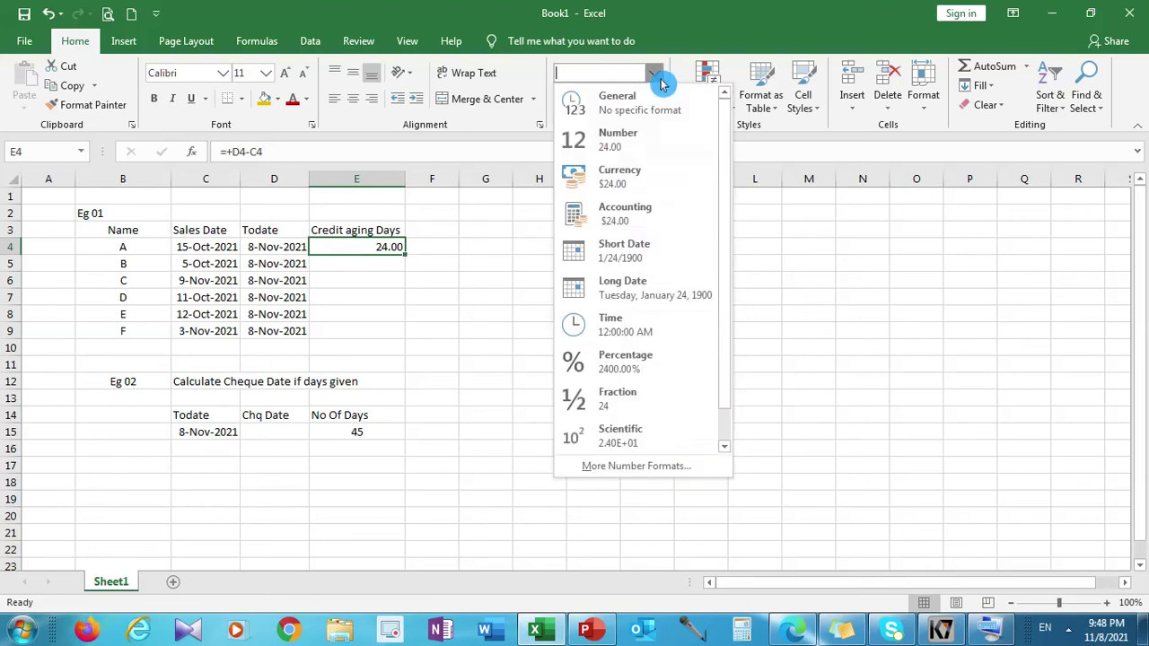
pyautogui.click(651, 141)
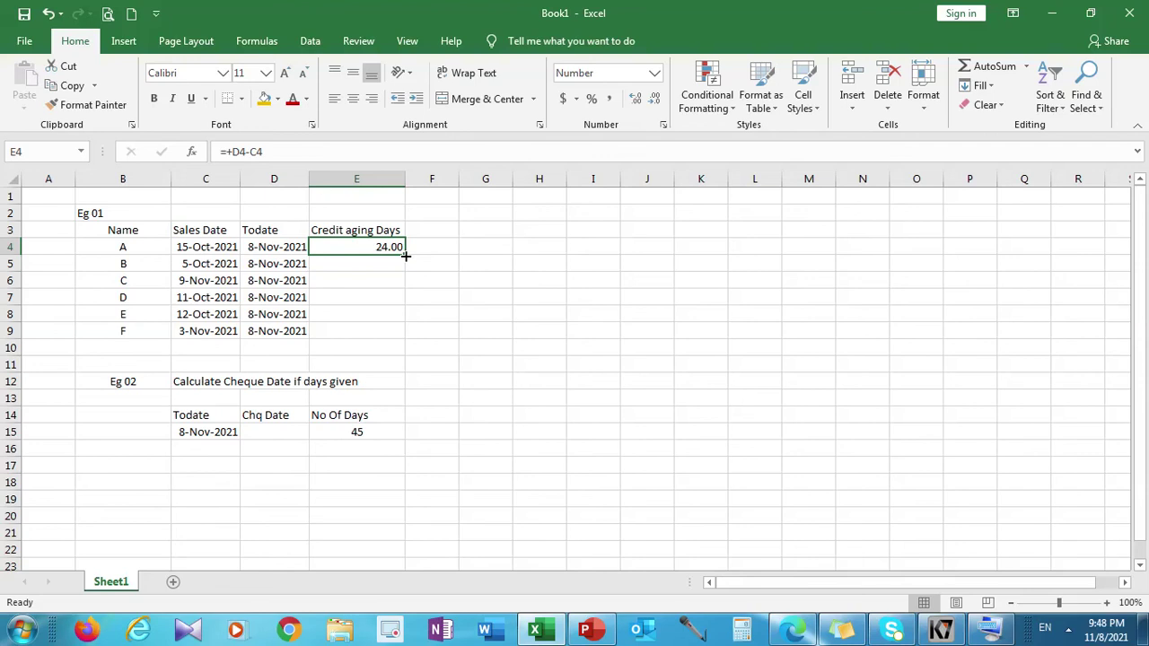
# Copy the E4 aging formula down to E9, then check C's -1.00 result against its sales date.
pyautogui.moveTo(406, 256); pyautogui.dragTo(397, 333)
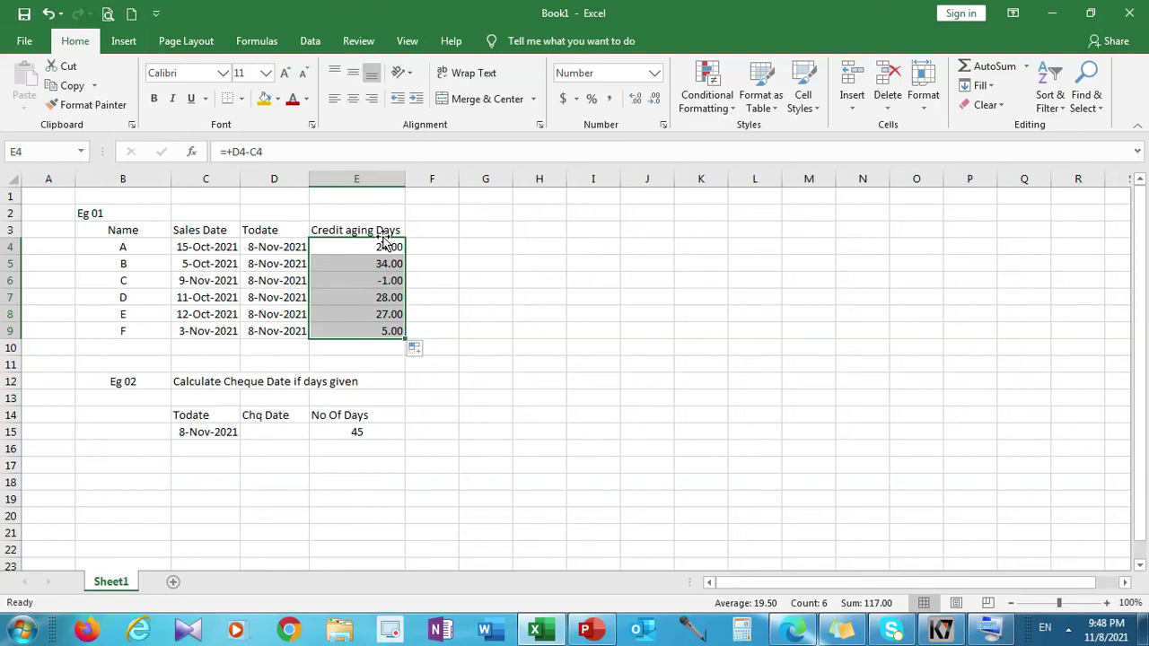
pyautogui.click(367, 281)
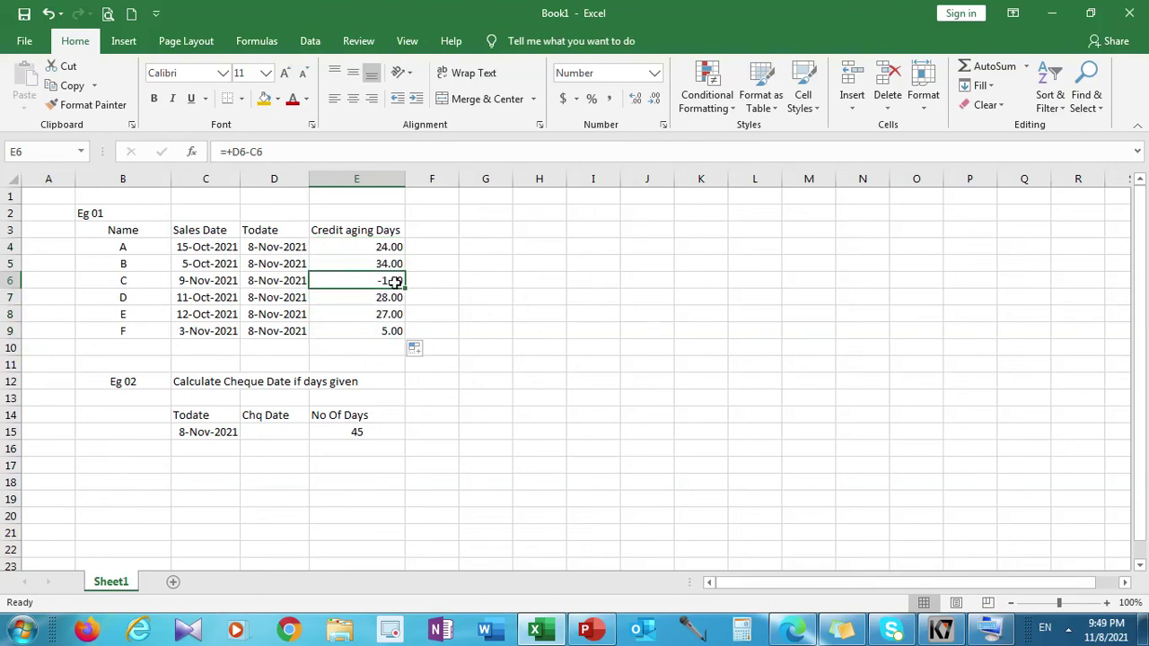
pyautogui.click(207, 279)
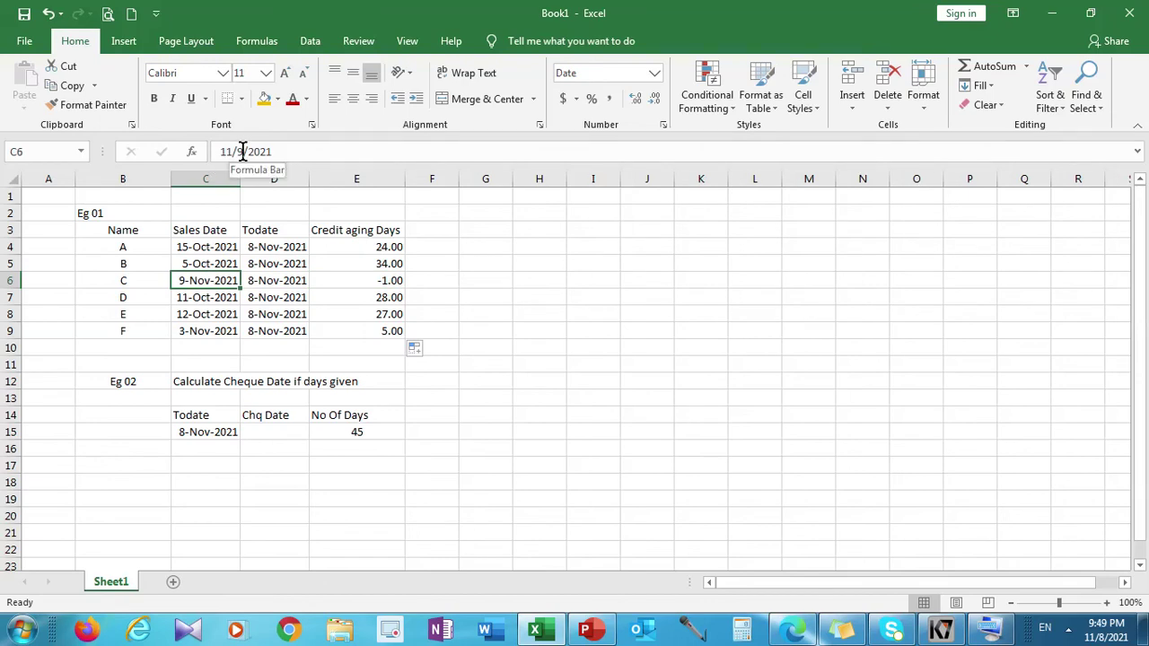
# Change C's sales date day from 9 to 7 (11/7/2021) so its aging becomes 1.00.
pyautogui.click(243, 150)
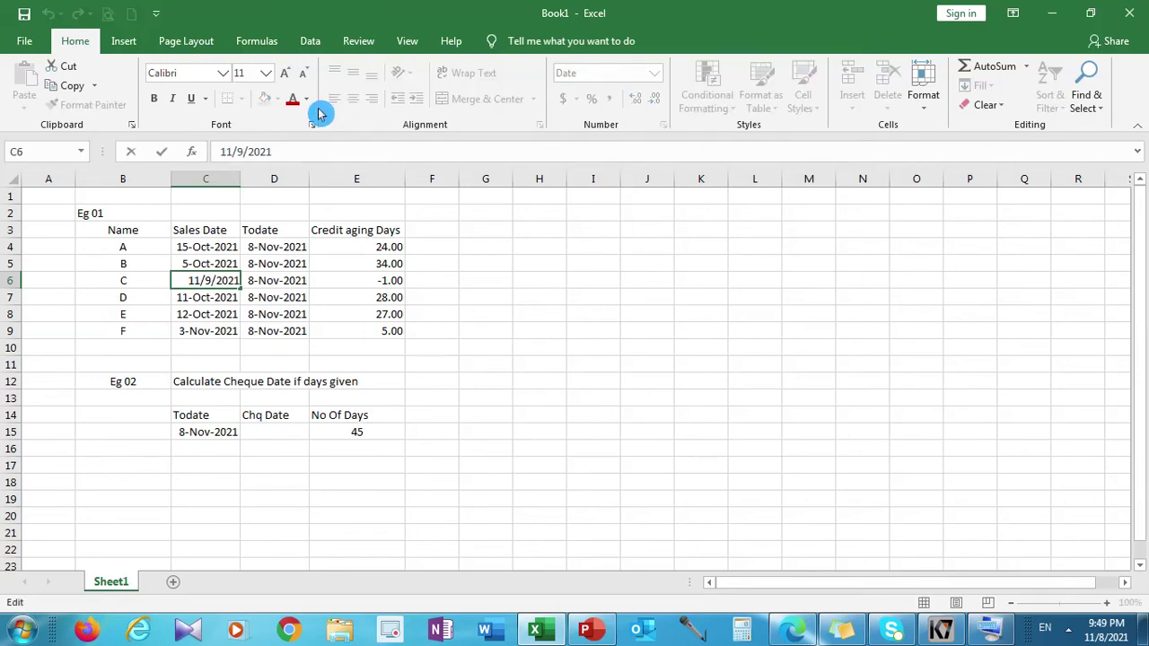
pyautogui.press('BackSpace')
pyautogui.write('7')
pyautogui.press('Return')
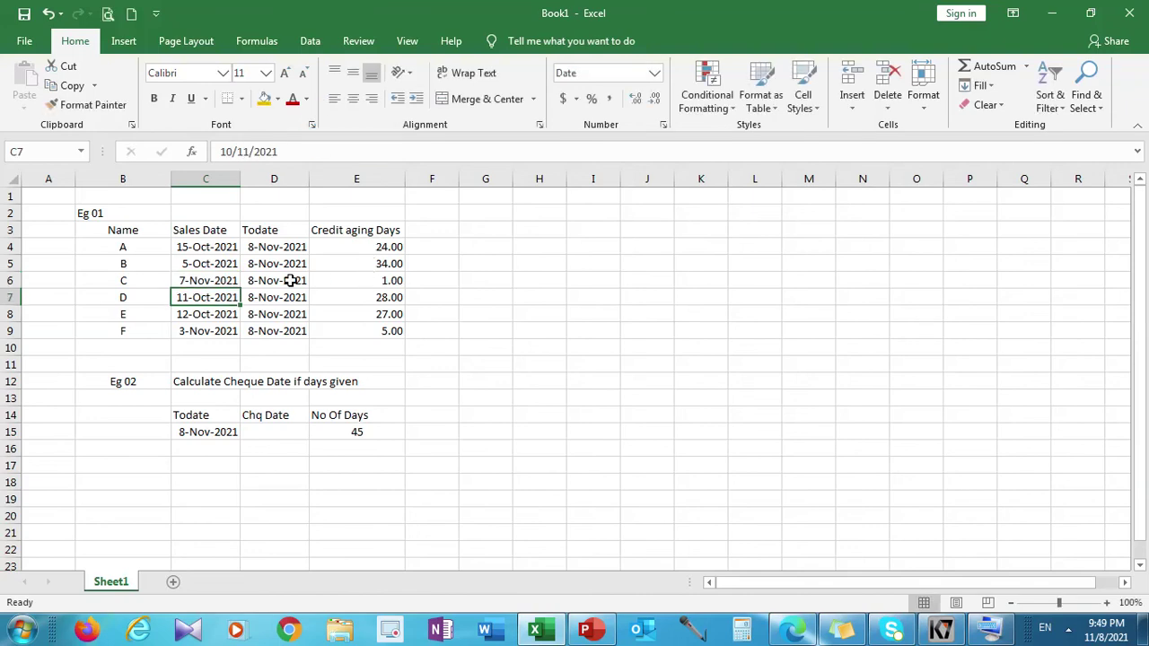
pyautogui.click(282, 446)
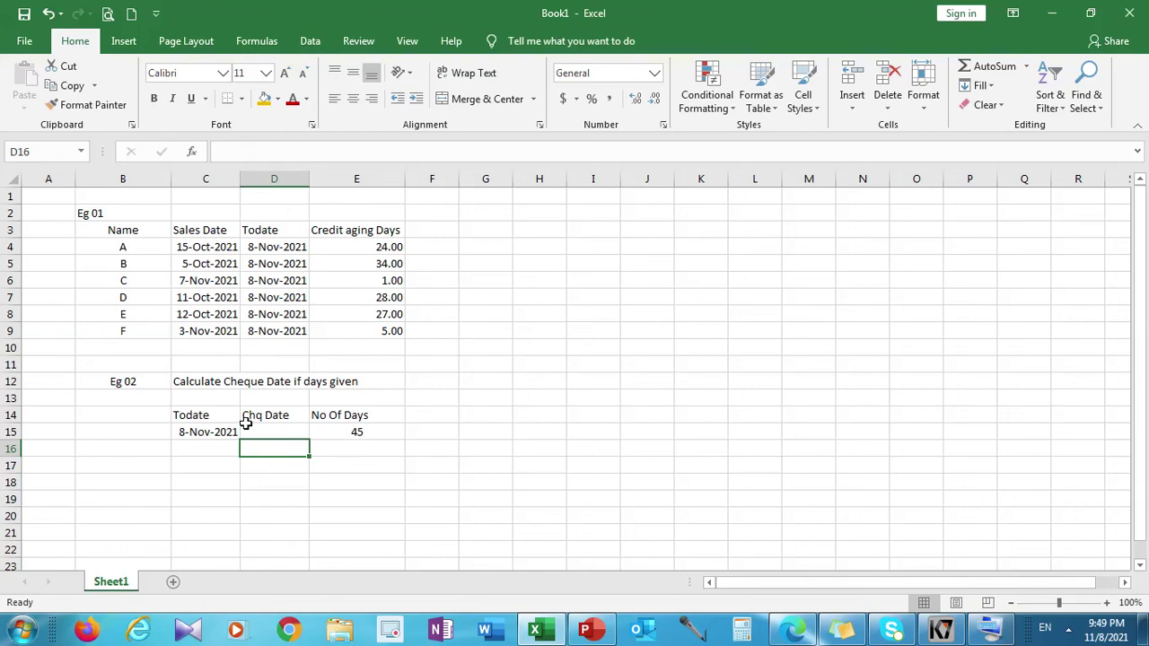
pyautogui.click(215, 437)
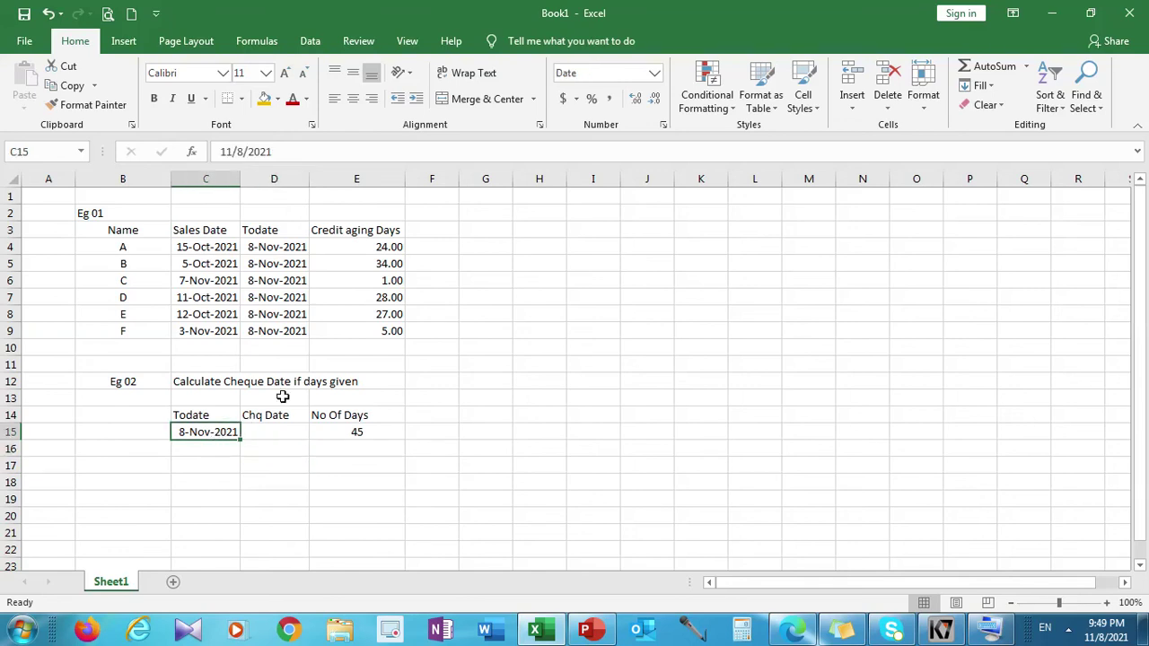
pyautogui.click(354, 432)
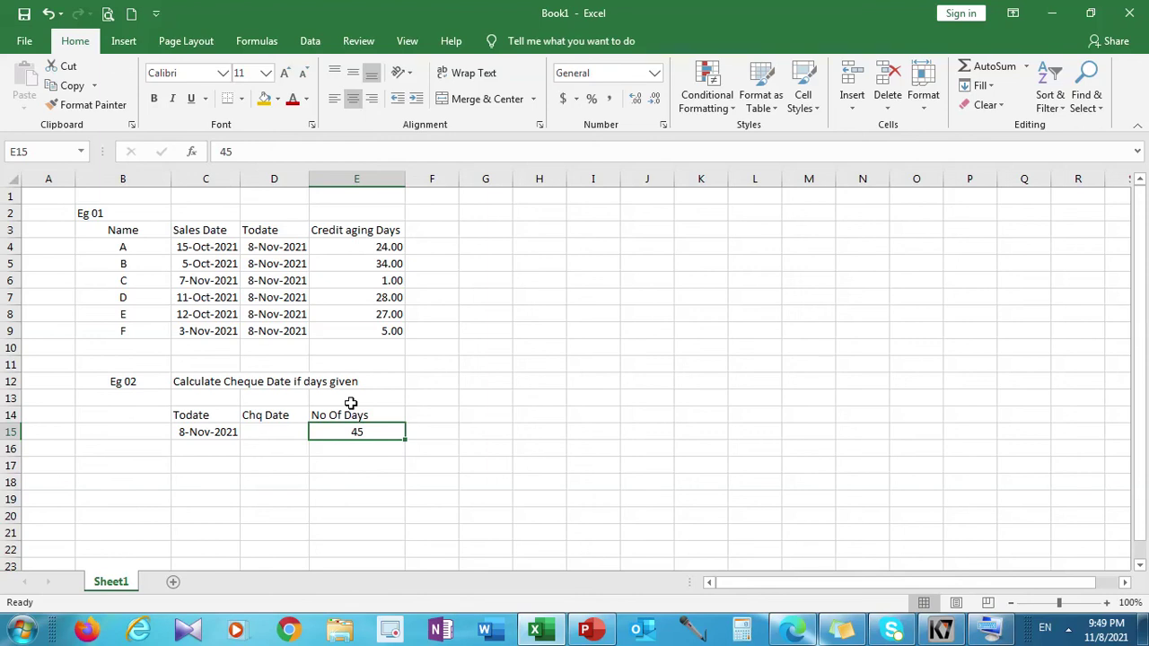
pyautogui.click(291, 429)
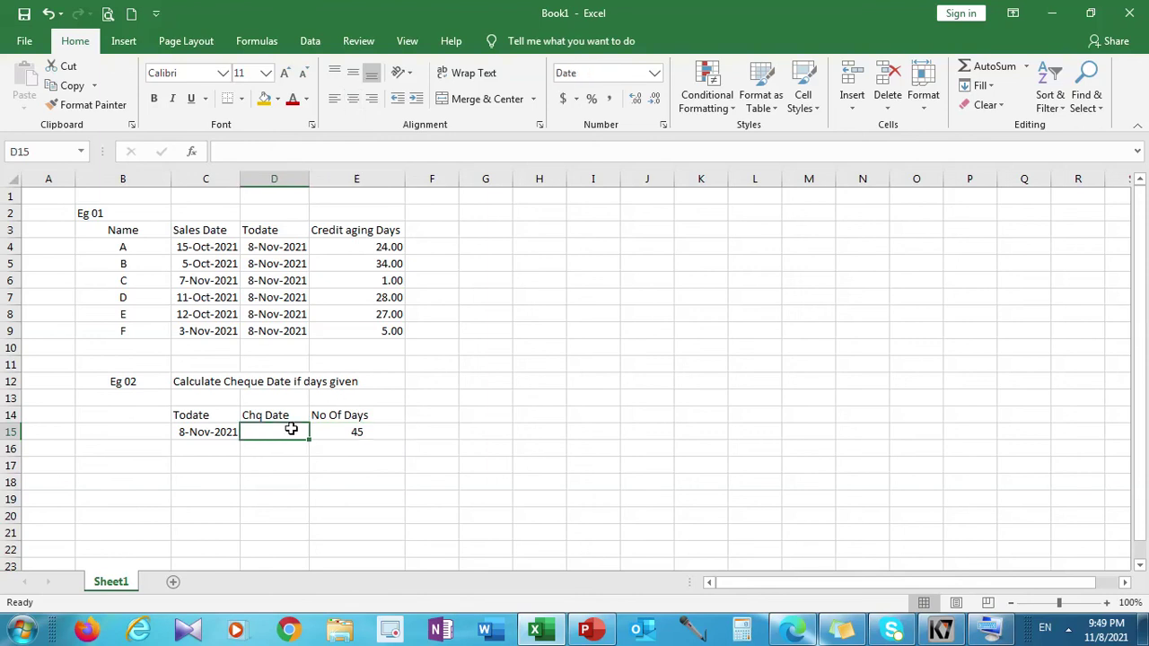
pyautogui.click(375, 429)
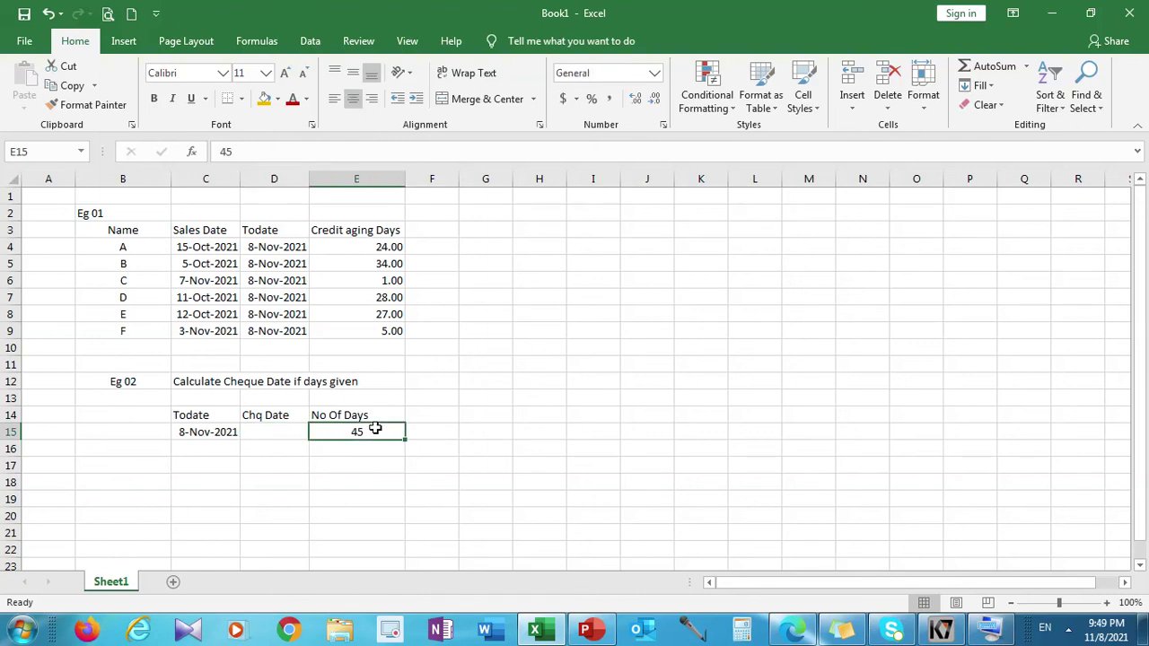
pyautogui.click(364, 417)
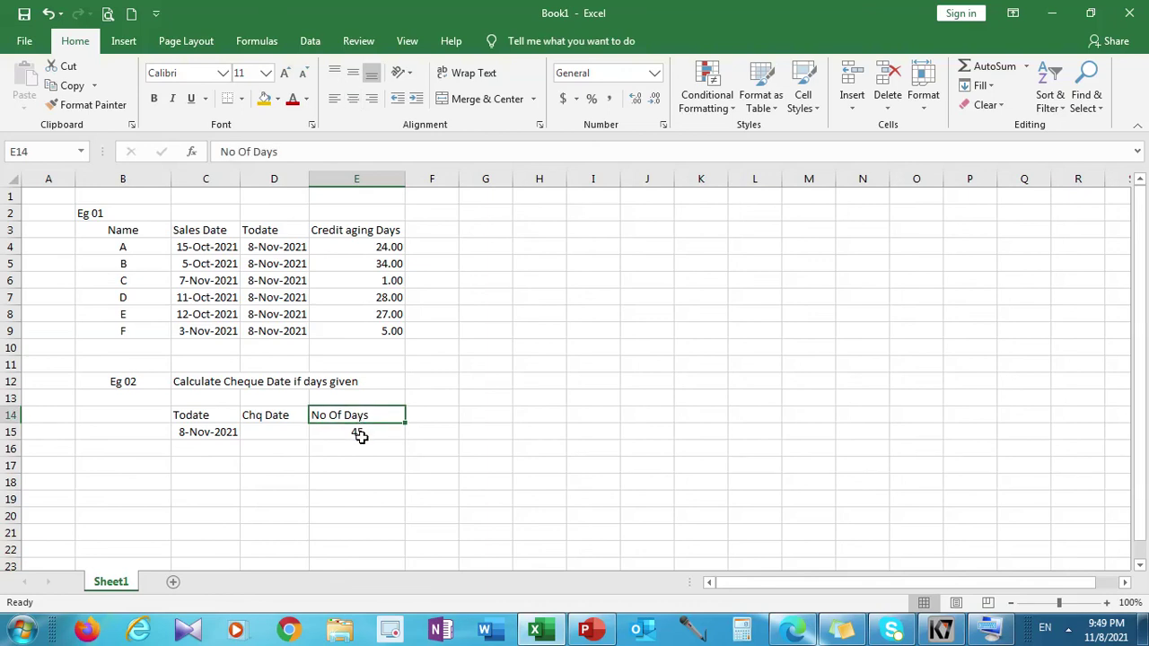
pyautogui.click(360, 434)
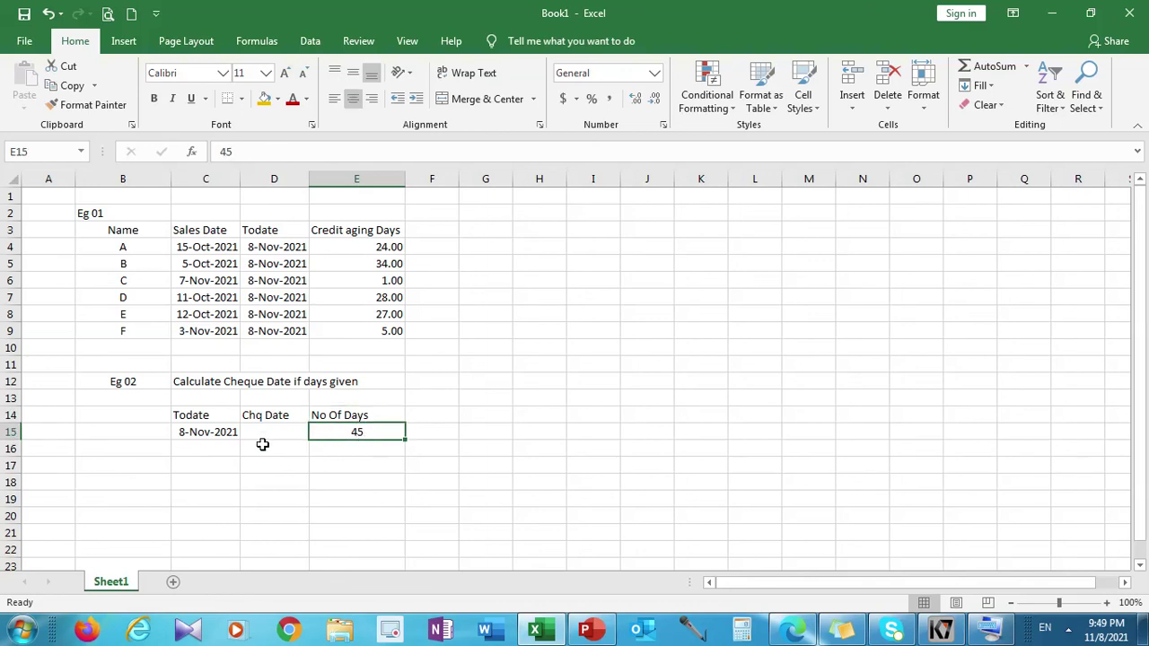
pyautogui.click(235, 434)
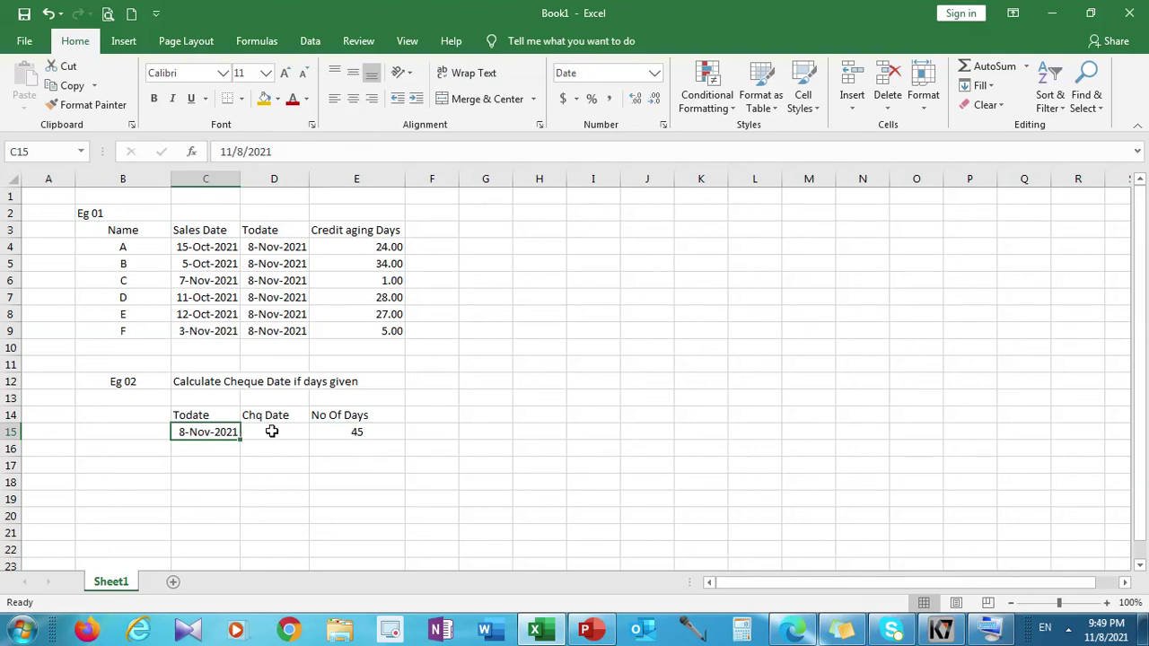
pyautogui.click(272, 432)
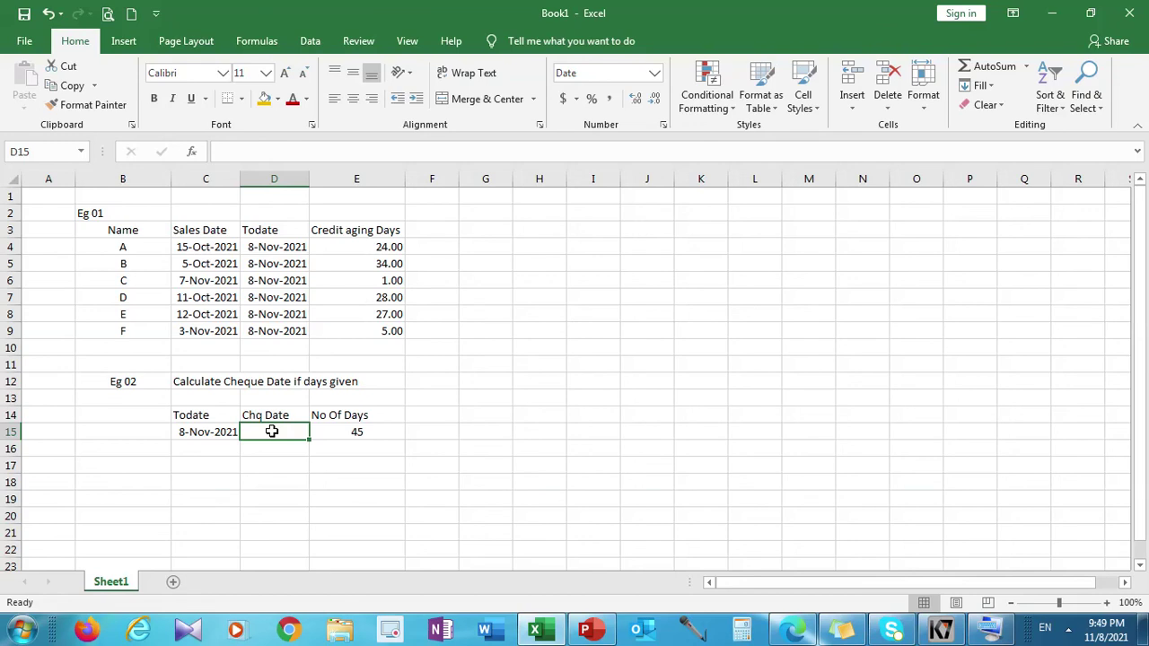
# Enter =+C15+E15 in D15, adding 45 days to 8-Nov-2021 to get 23-Dec-2021.
pyautogui.write('+')
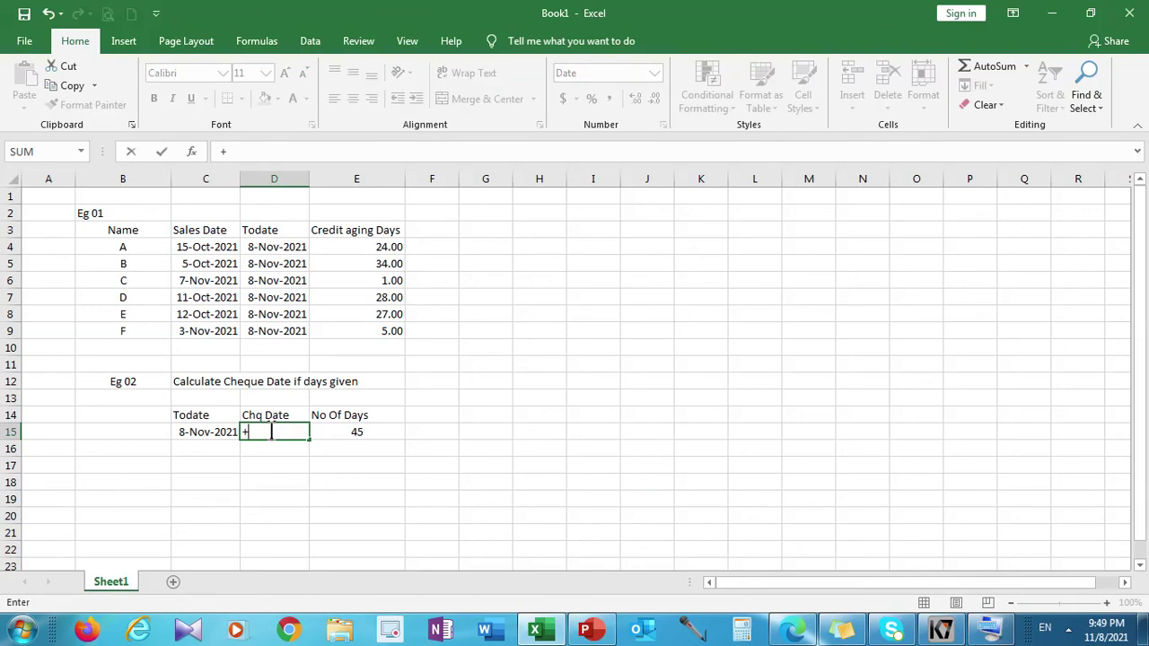
pyautogui.press('Left')
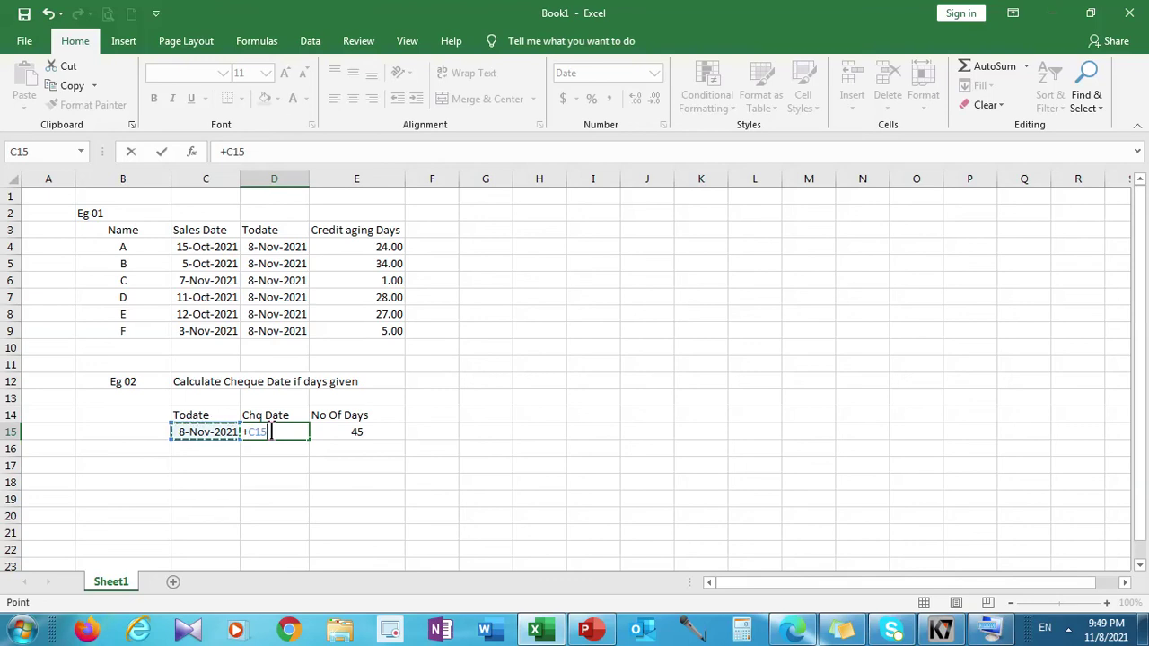
pyautogui.write('+')
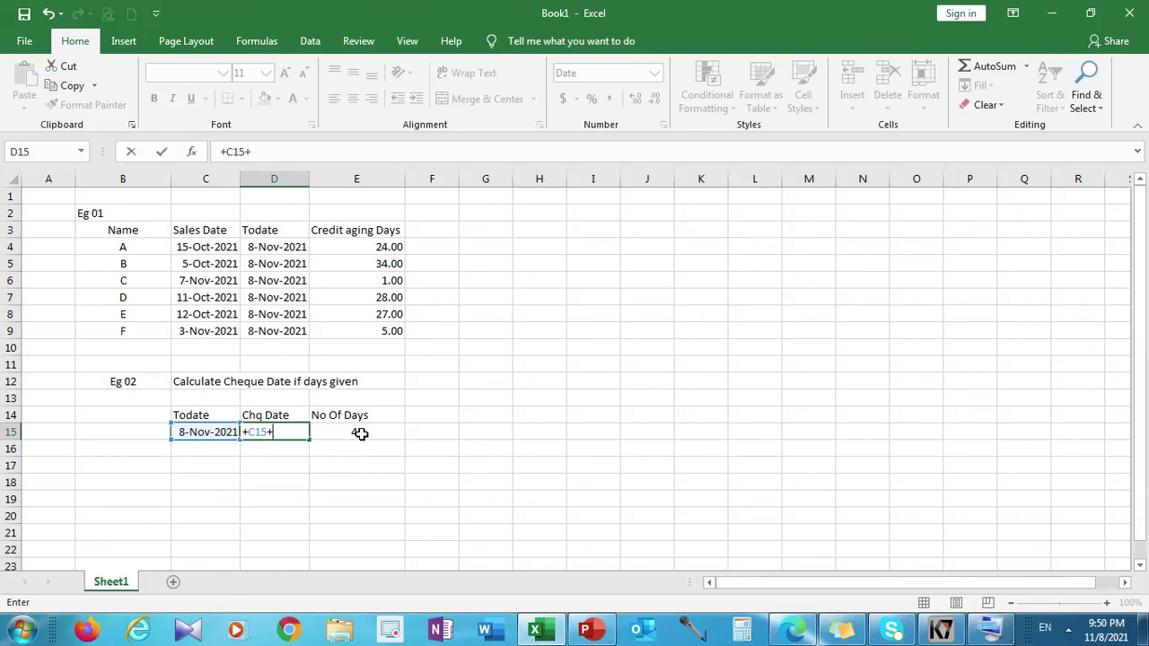
pyautogui.click(368, 432)
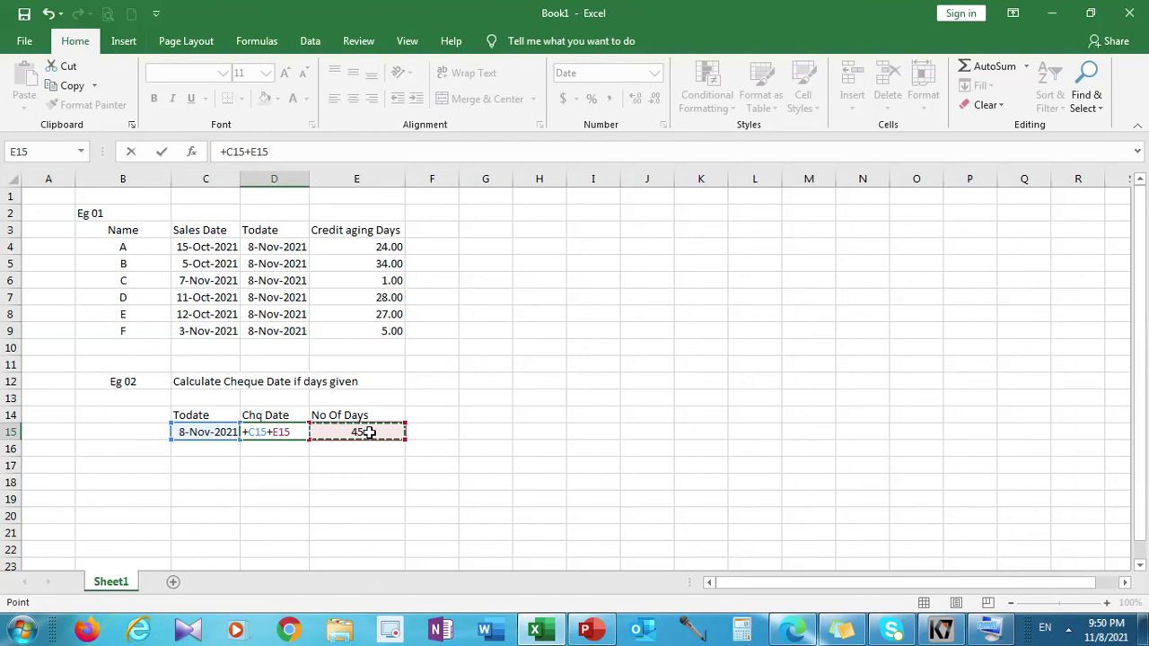
pyautogui.press('Return')
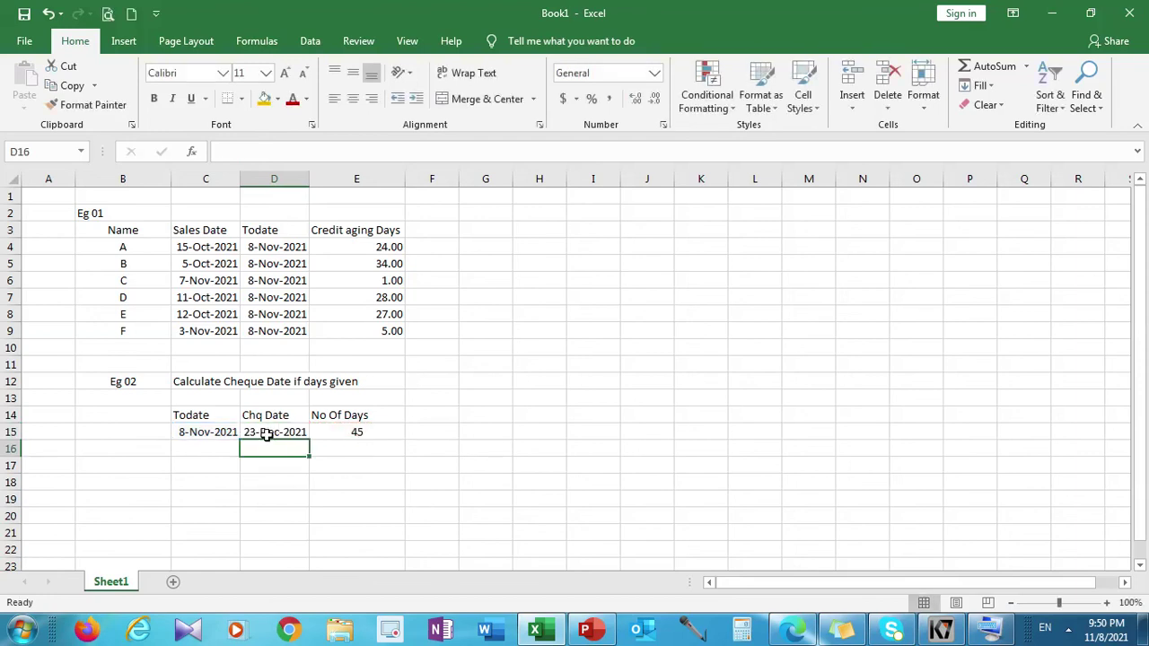
pyautogui.click(266, 435)
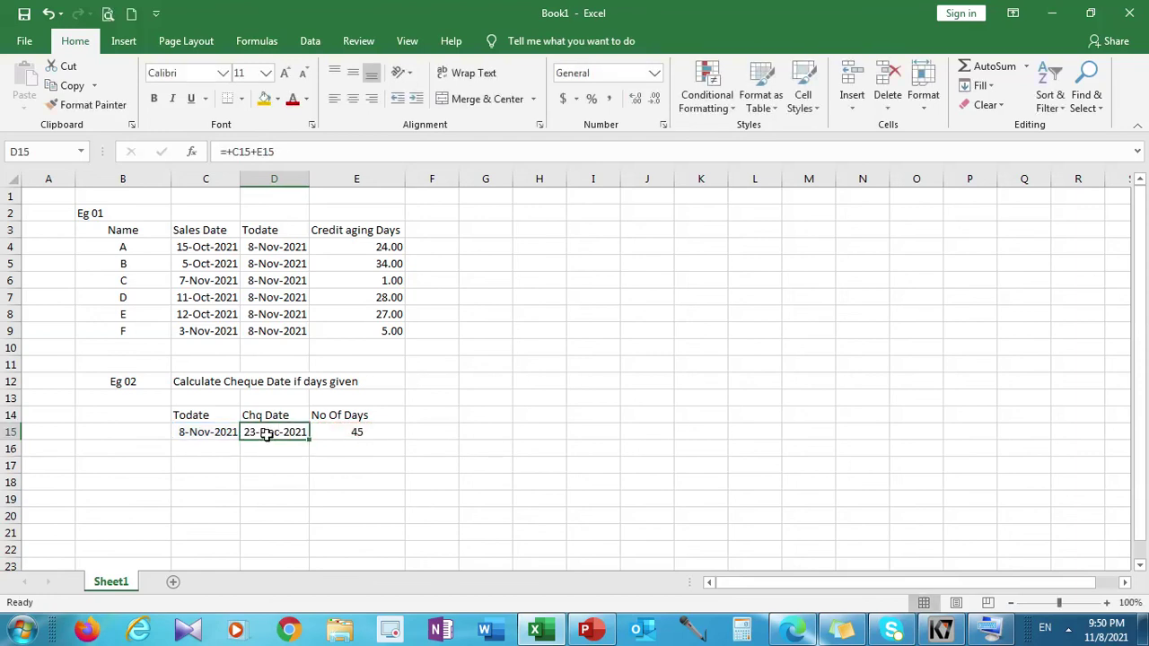
pyautogui.click(339, 434)
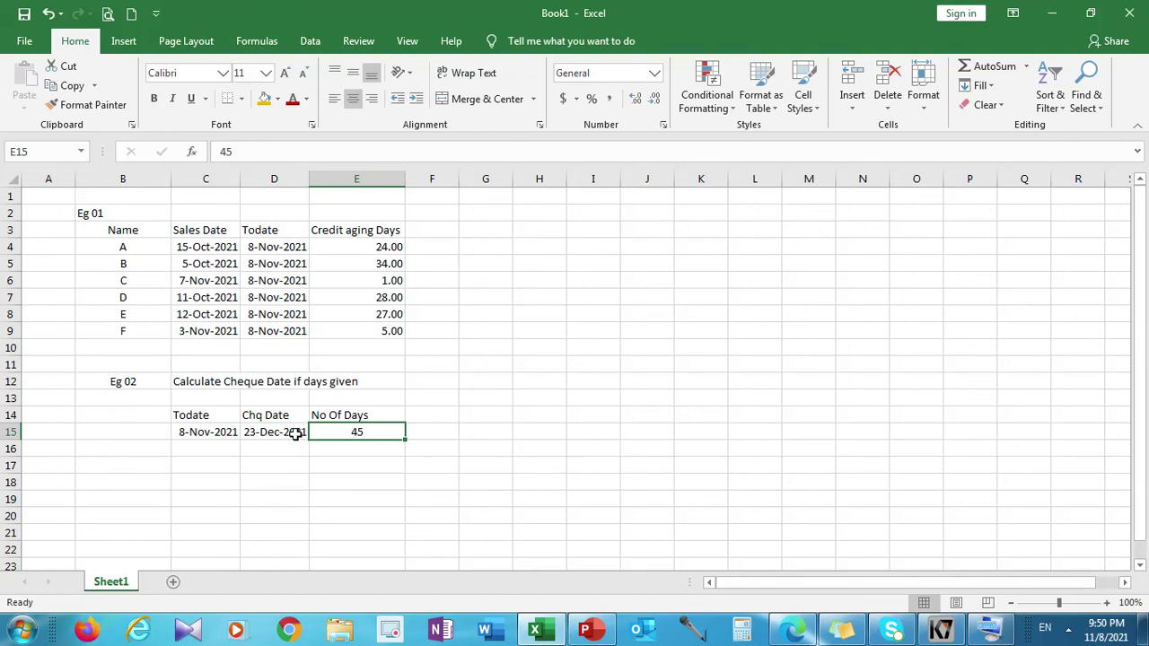
# Give the D15 cheque date 23-Dec-2021 an orange fill.
pyautogui.click(296, 434)
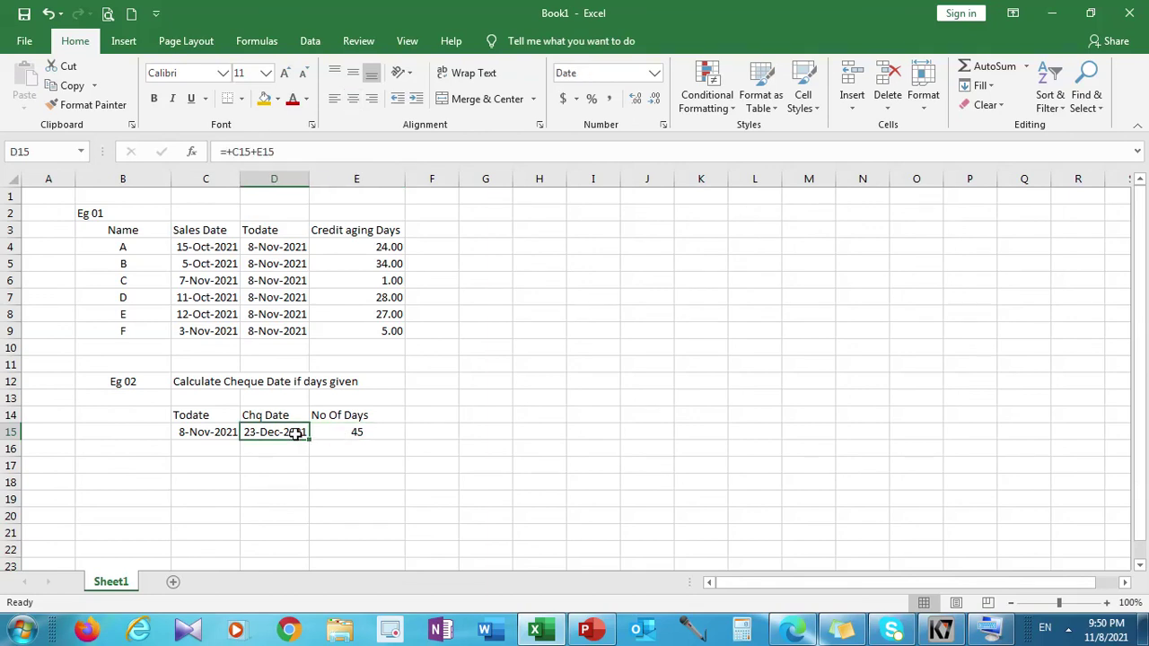
pyautogui.click(266, 101)
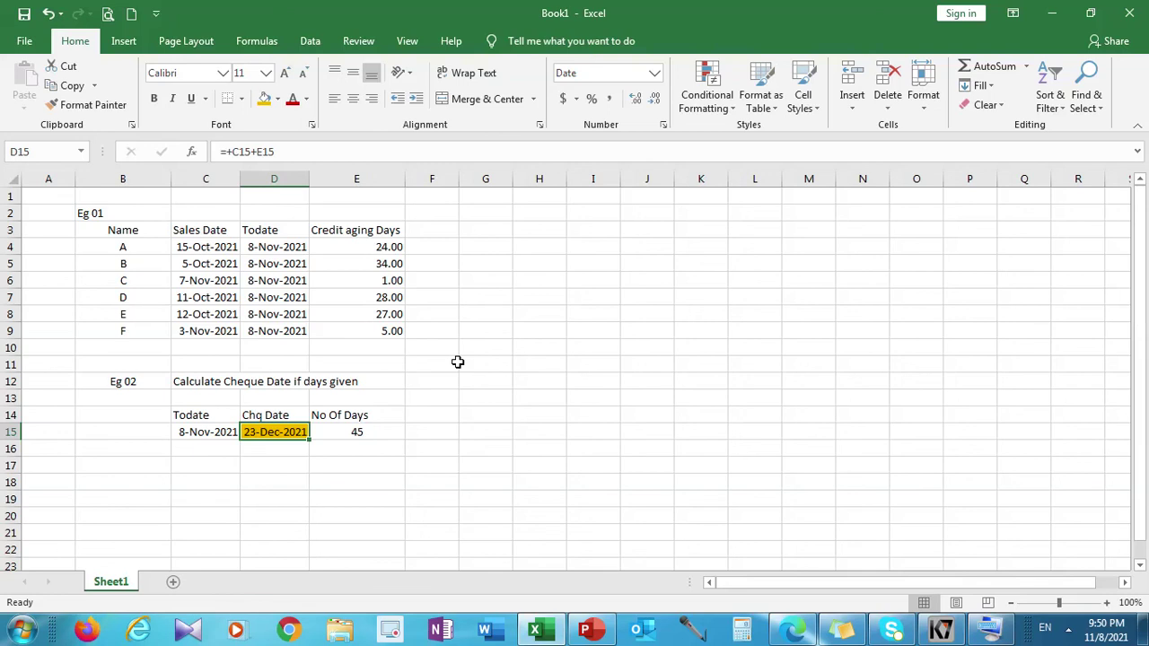
pyautogui.click(364, 493)
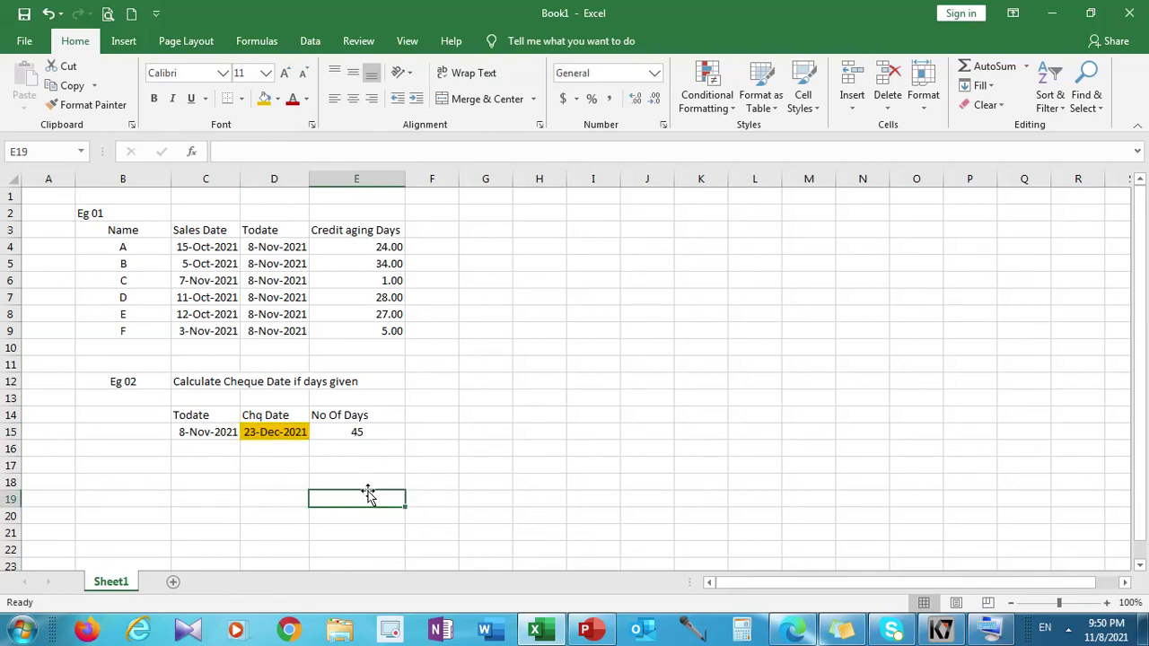
pyautogui.click(207, 451)
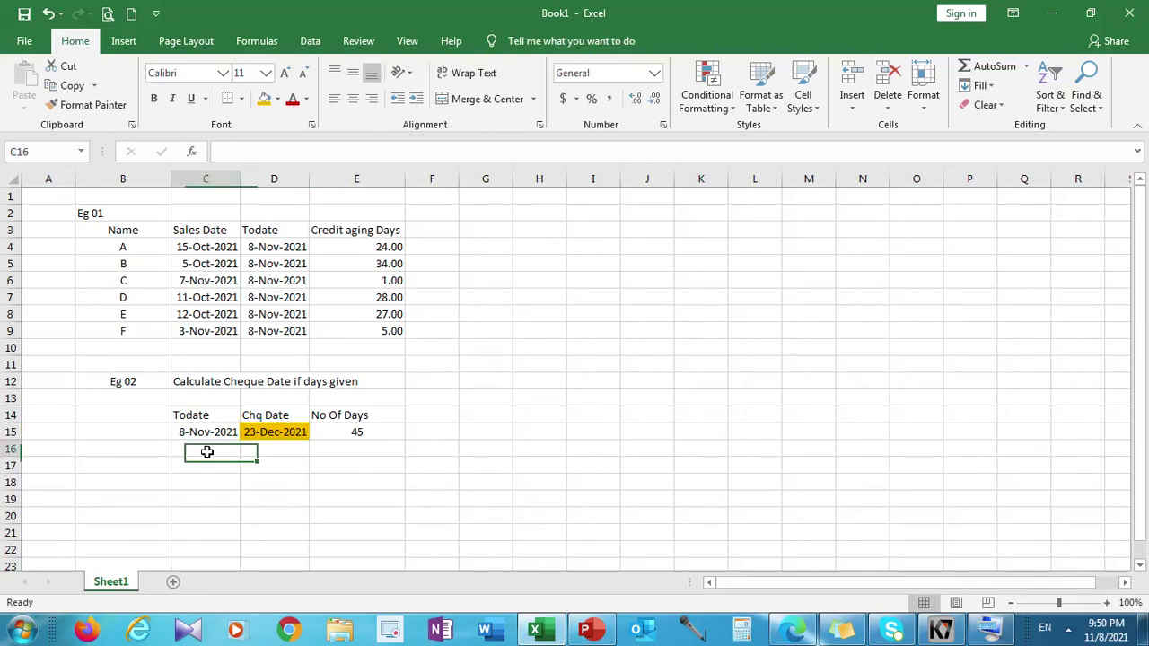
pyautogui.click(260, 447)
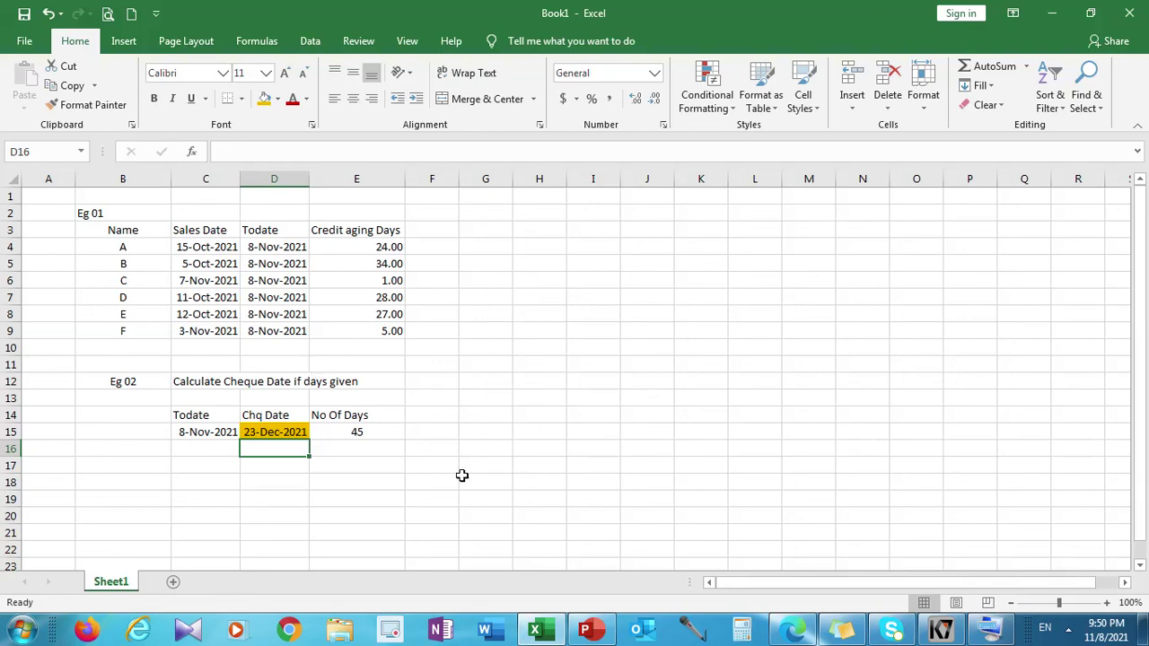
pyautogui.moveTo(755, 8)
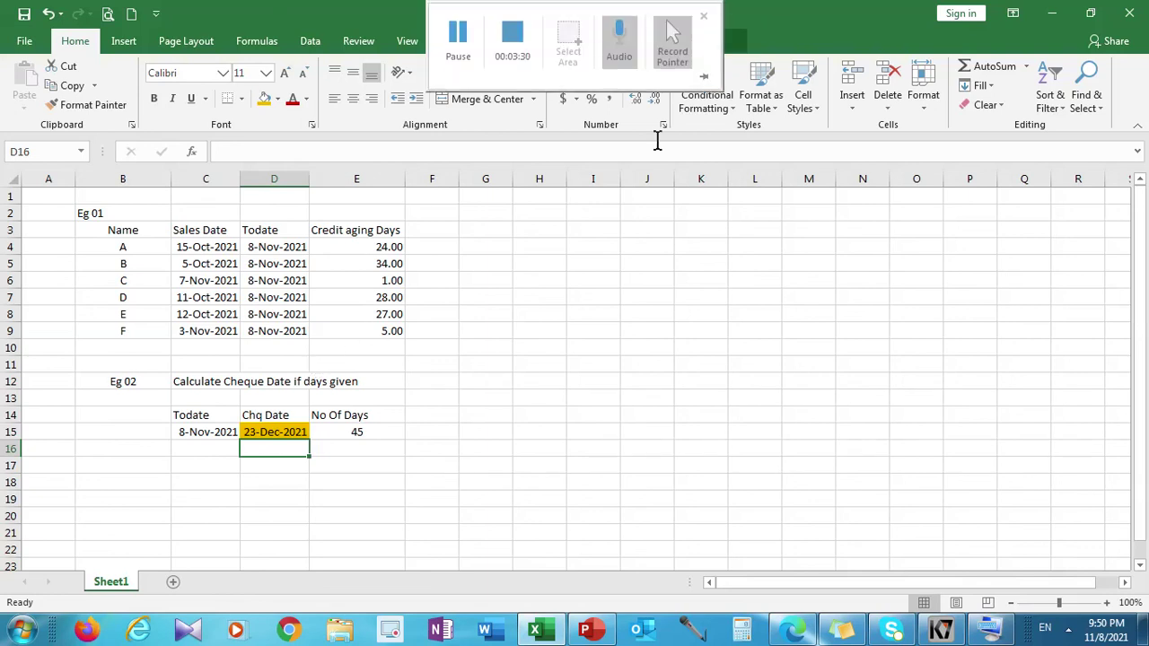